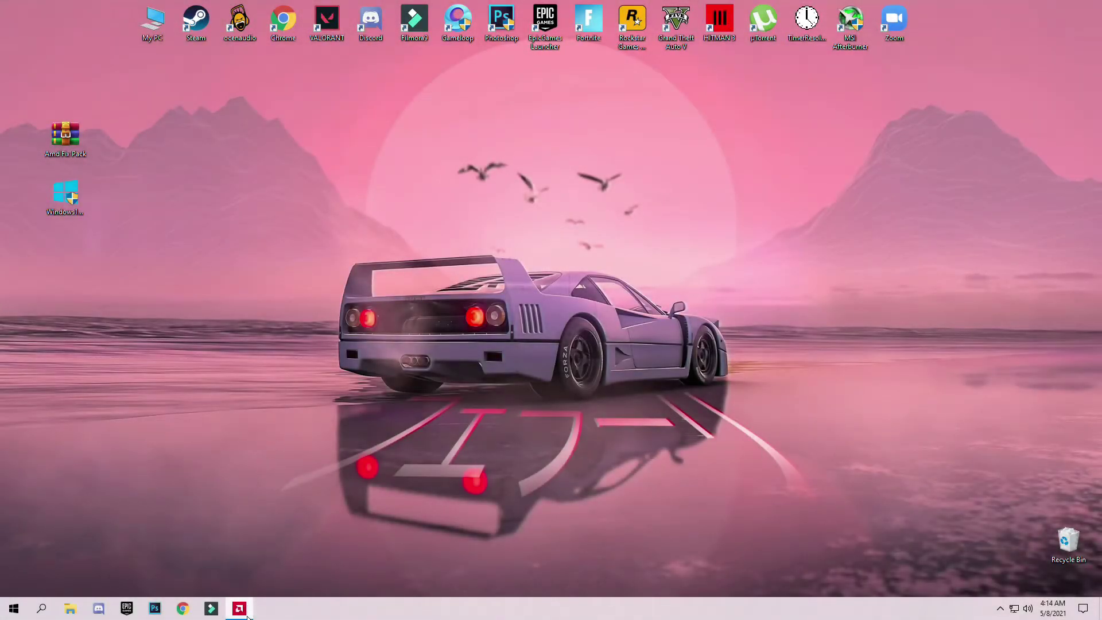
- Bring back AMD Radeon Software, scroll through the Record & Stream tab, then close the app
click(248, 616)
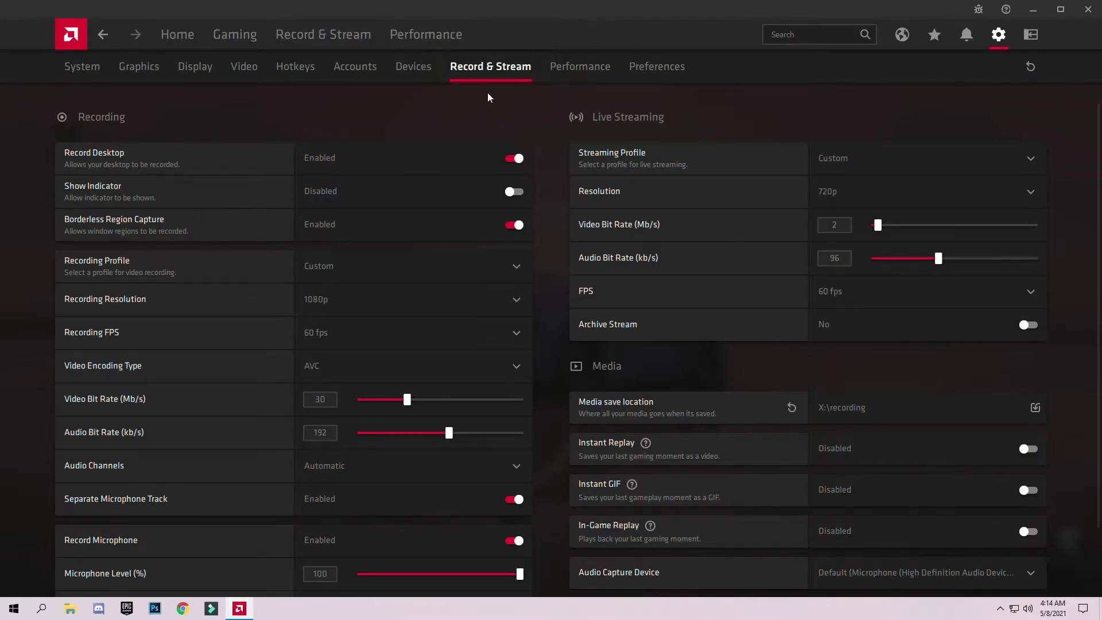
scroll(478, 341, down, 2)
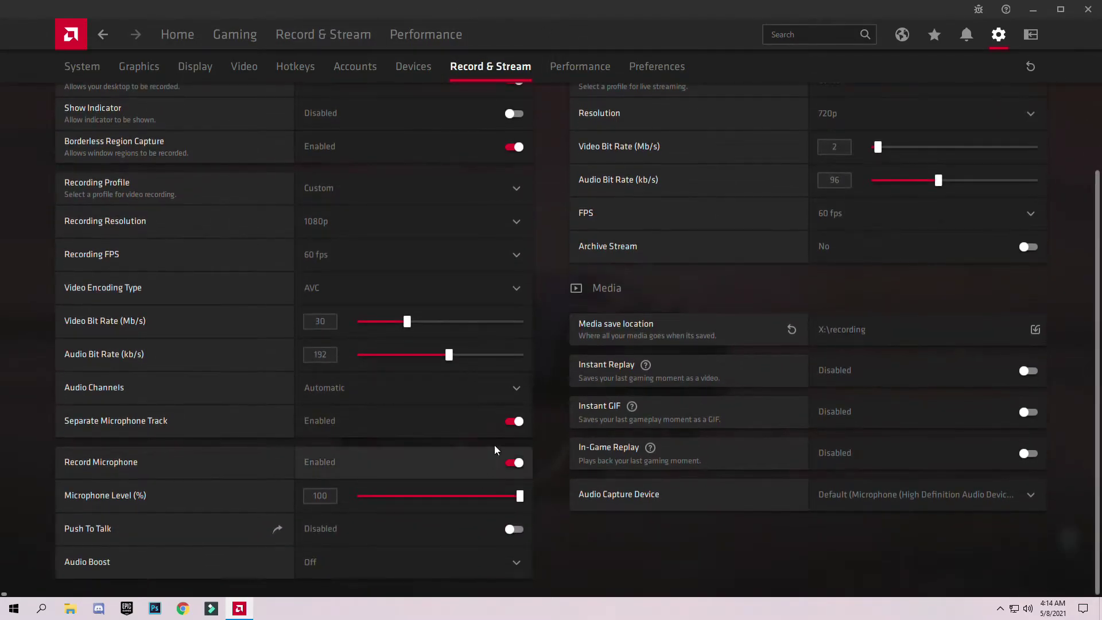
scroll(500, 435, up, 2)
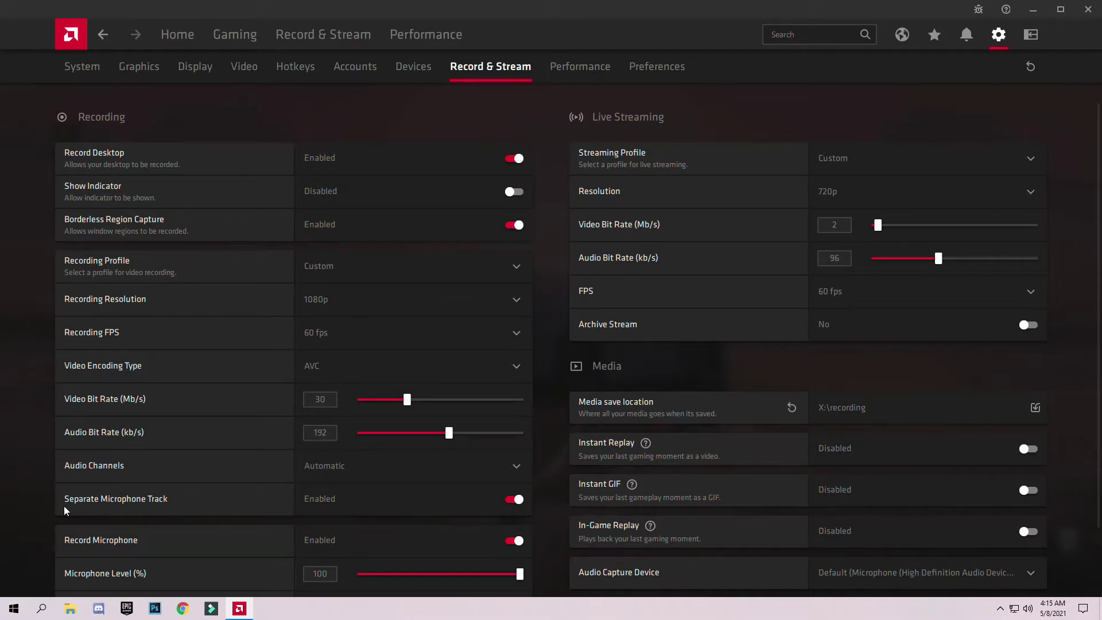
click(1095, 9)
- Move the Amd Fix Pack archive to the right on the desktop and select it
drag(95, 130, 35, 201)
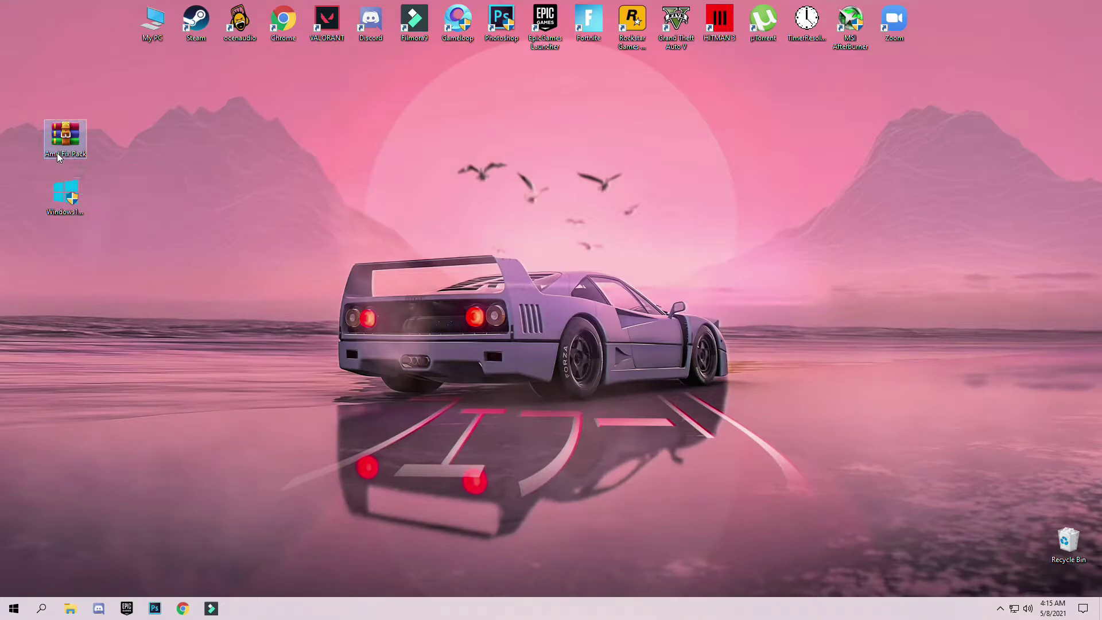
drag(67, 133, 154, 137)
drag(223, 110, 101, 177)
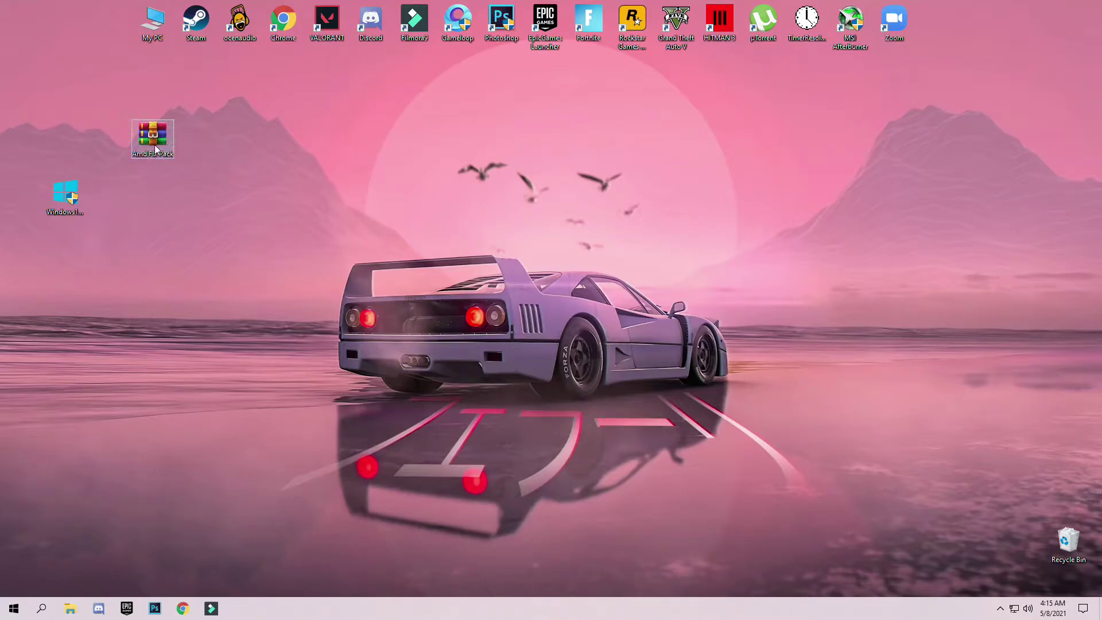
- Extract the archive into an 'Amd Fix Pack' folder and open that folder
right_click(155, 148)
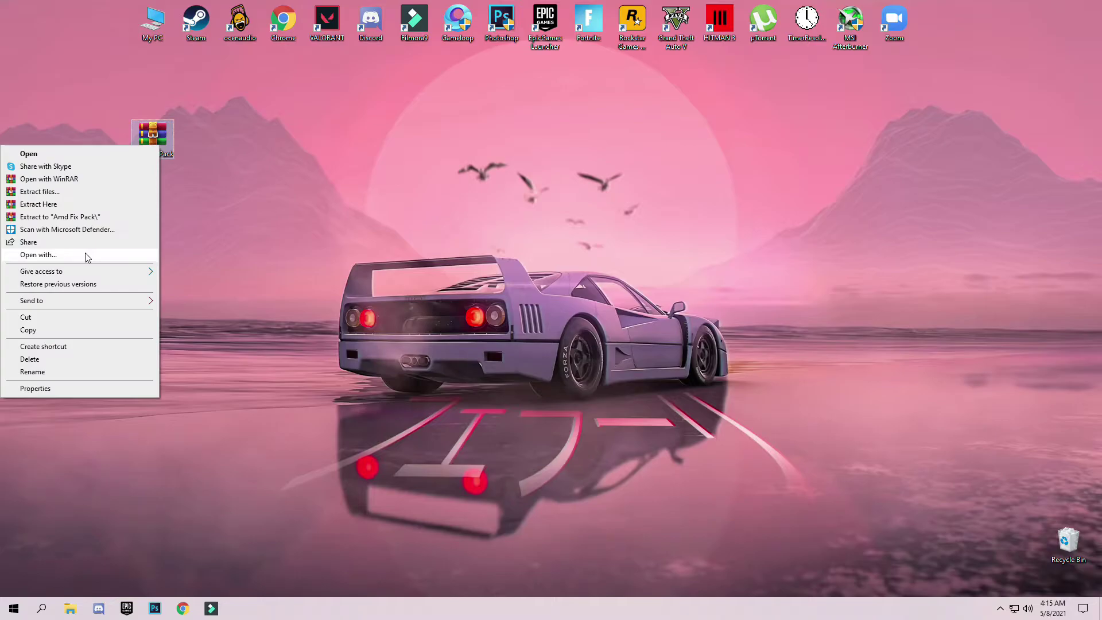
click(75, 217)
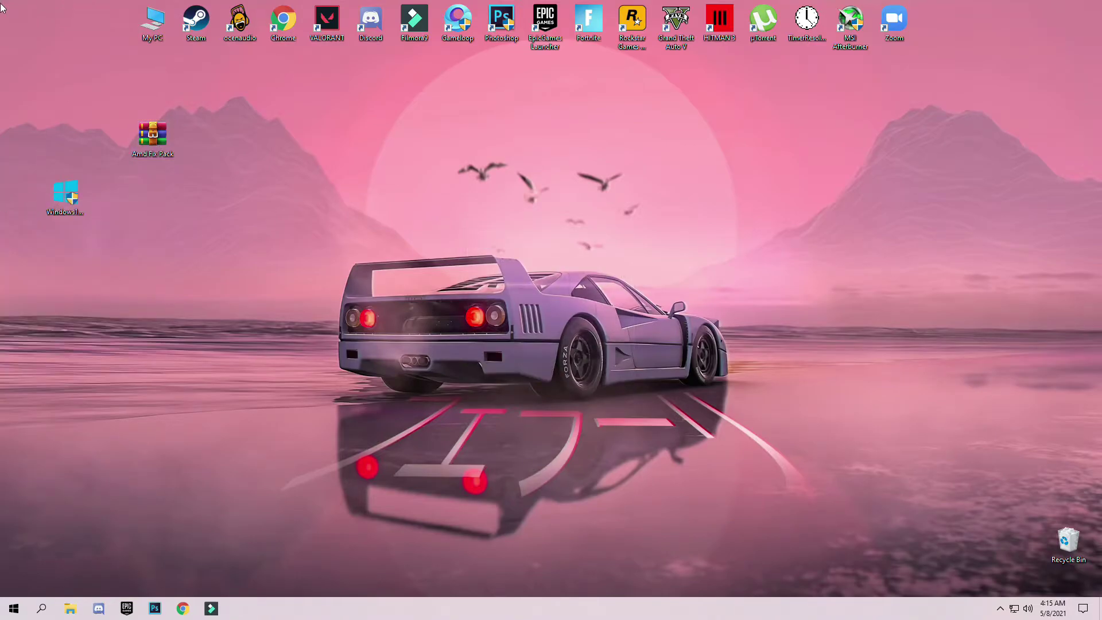
drag(18, 20, 249, 263)
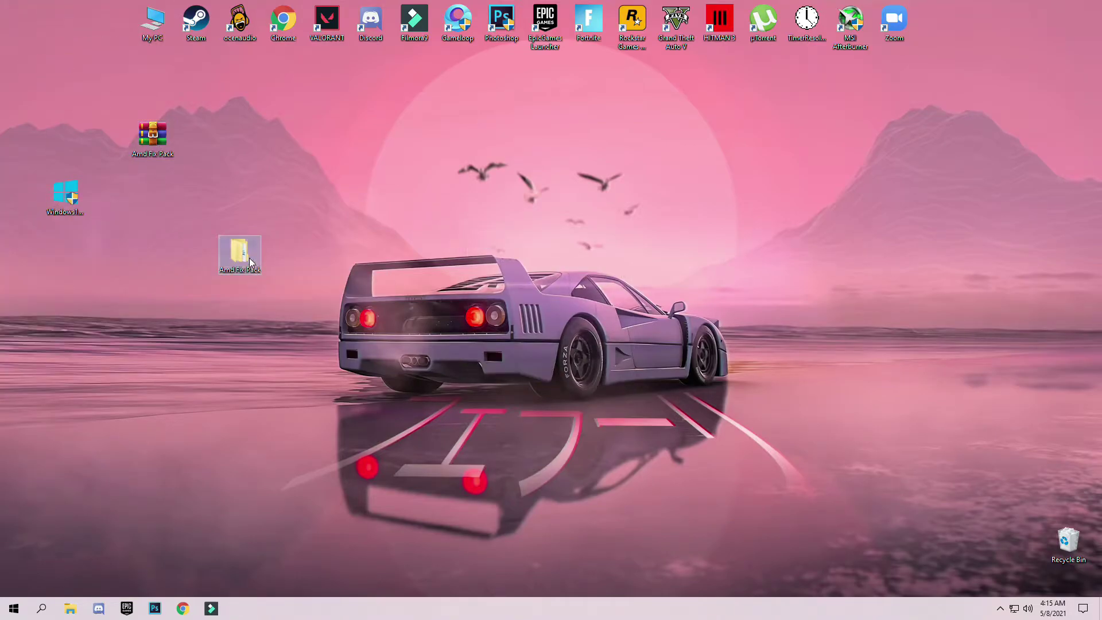
double_click(249, 262)
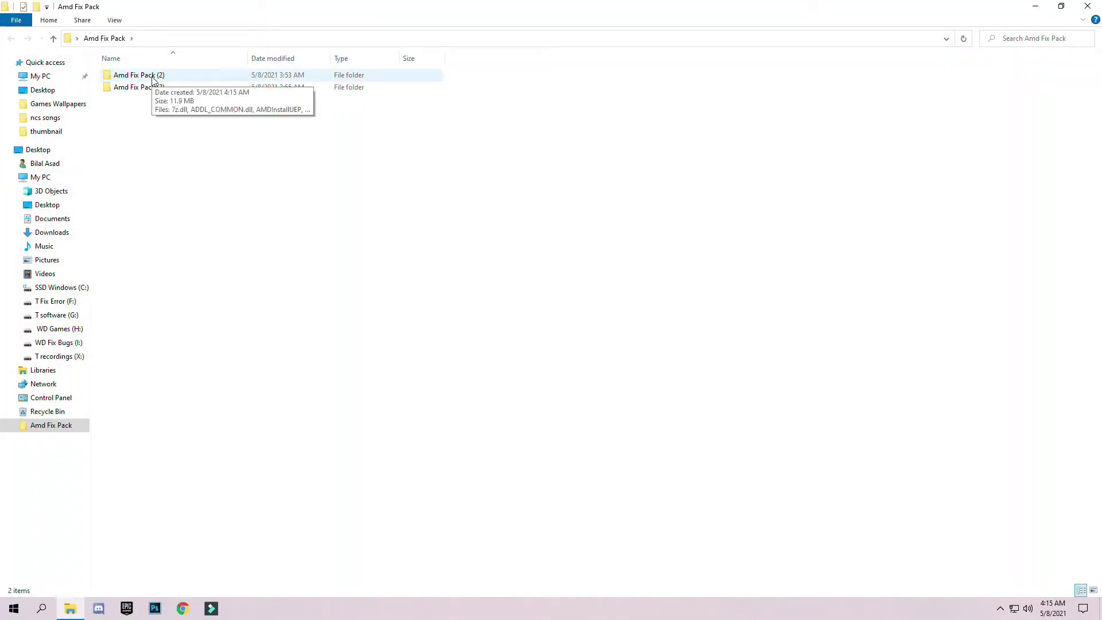
- Copy all seven fix files from the Amd Fix Pack (2) subfolder
double_click(153, 75)
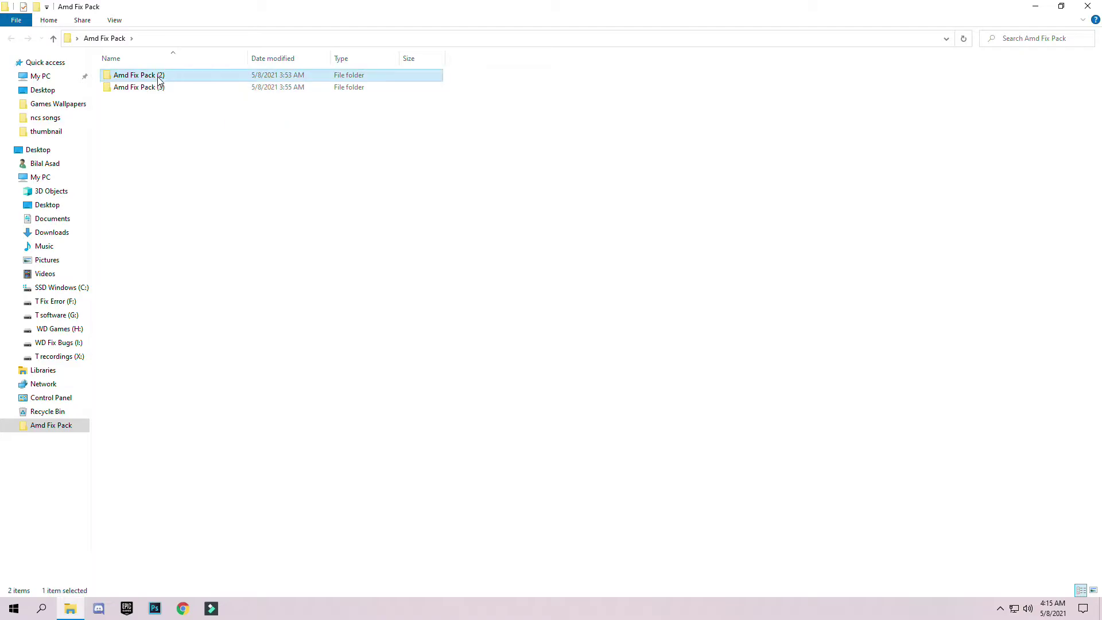
drag(148, 208, 129, 73)
right_click(135, 100)
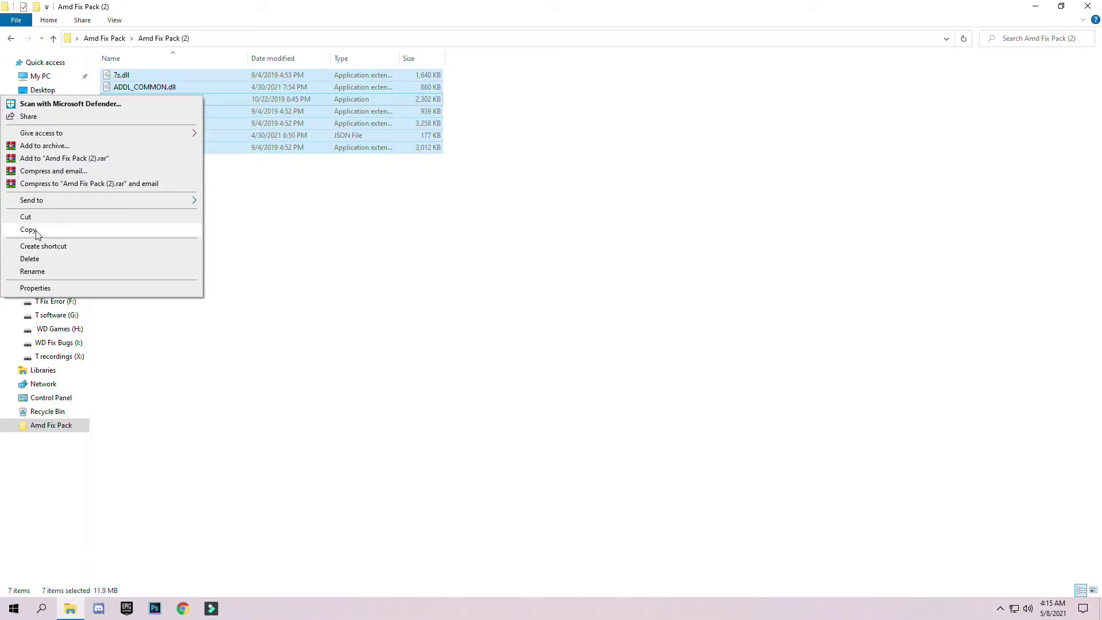
click(28, 230)
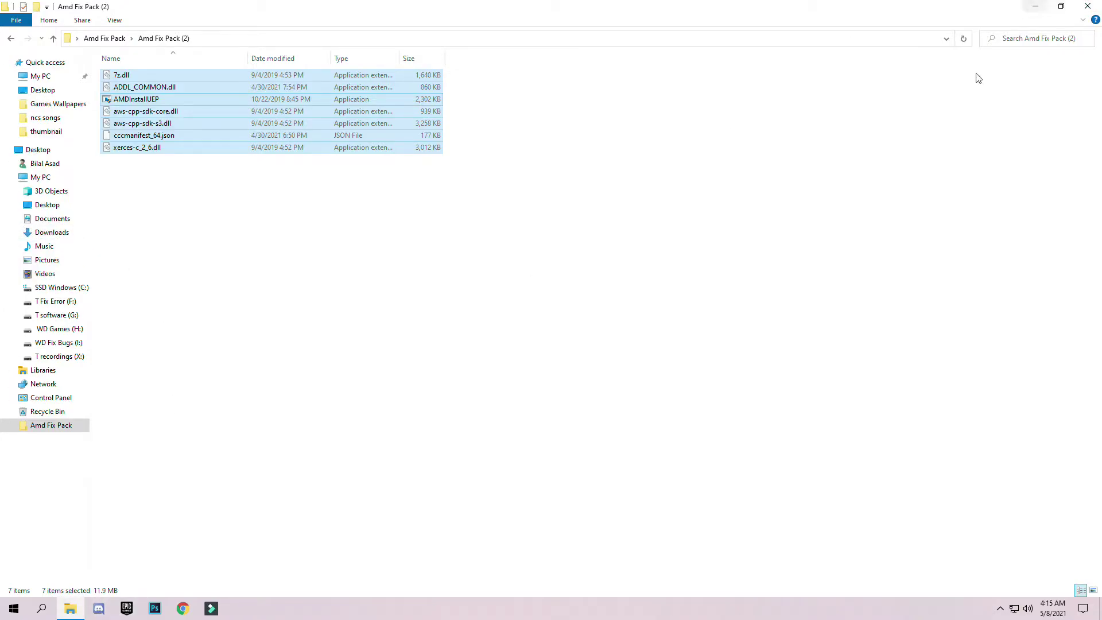
- Navigate to C:\Program Files\AMD\CIM\Bin64
click(51, 289)
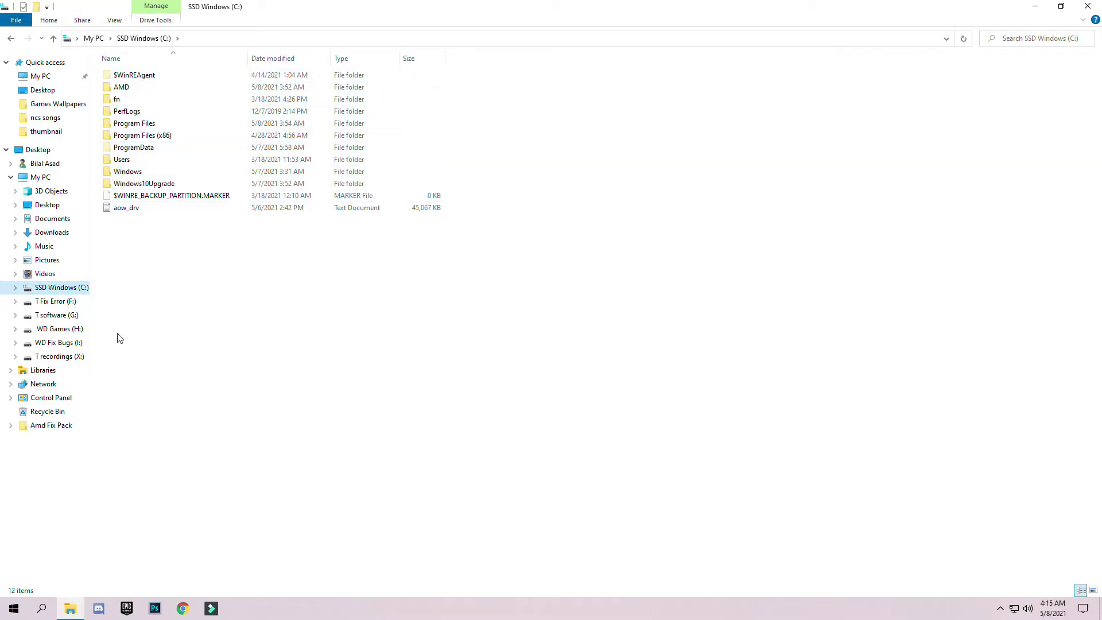
click(124, 126)
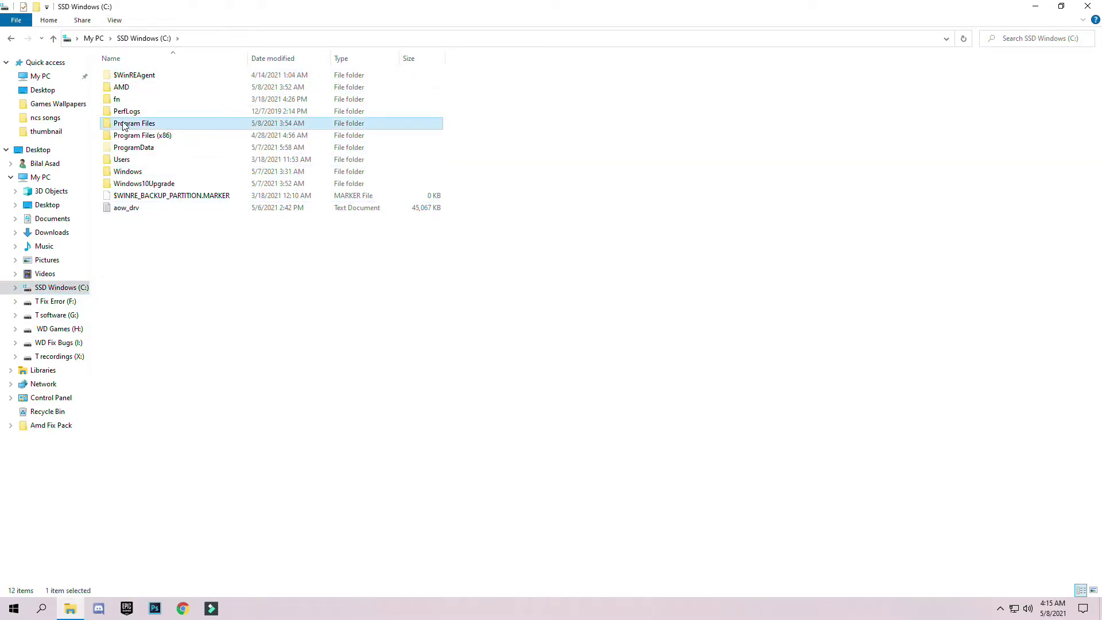
double_click(124, 125)
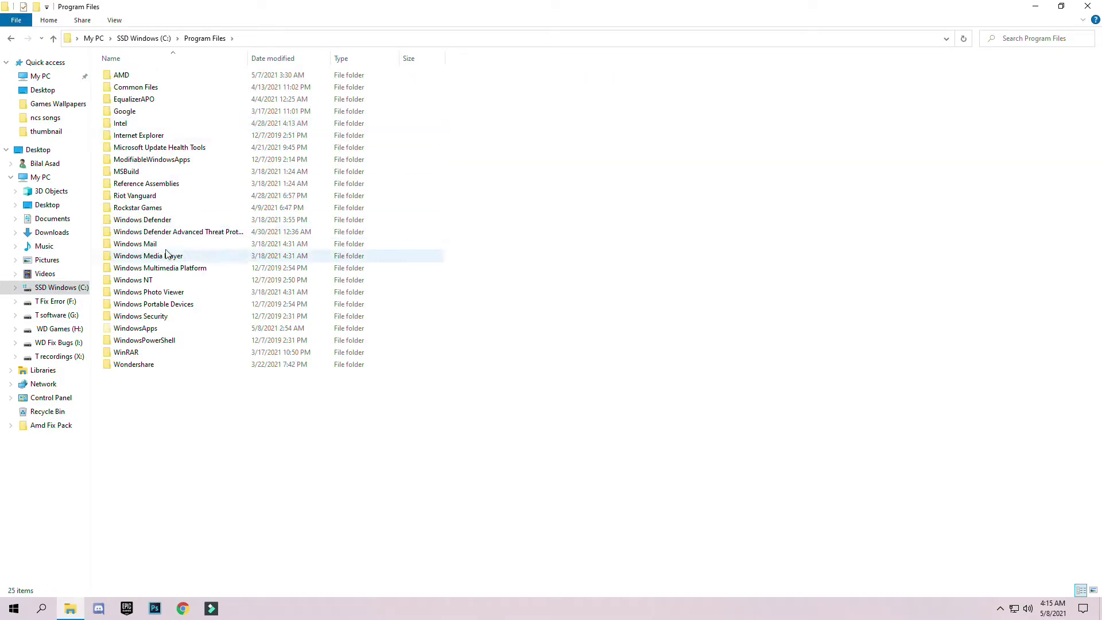
double_click(122, 75)
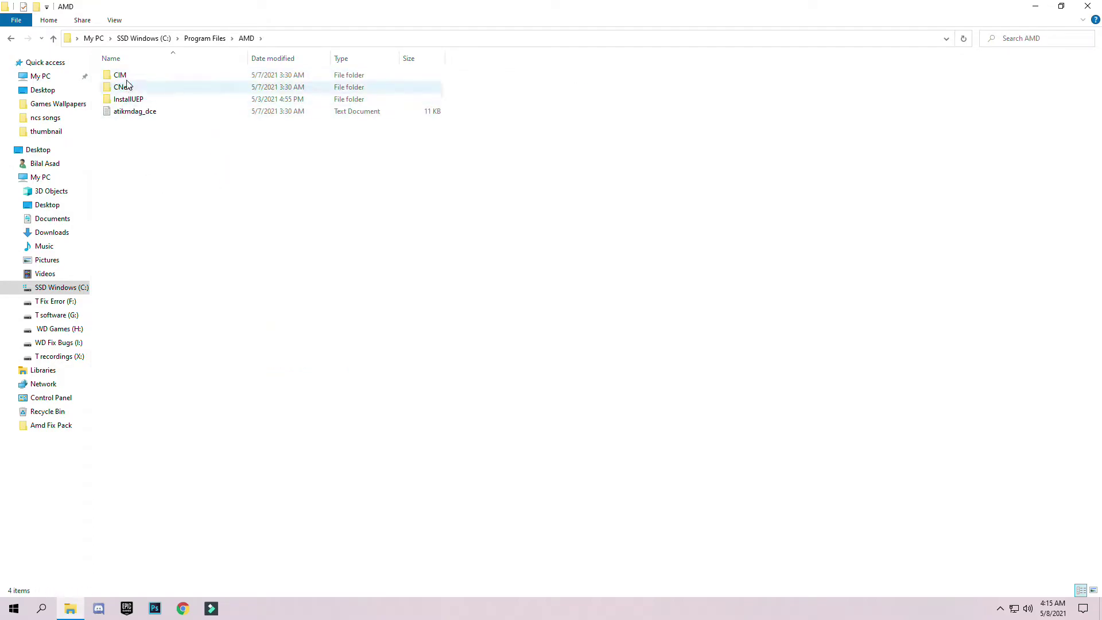
double_click(127, 78)
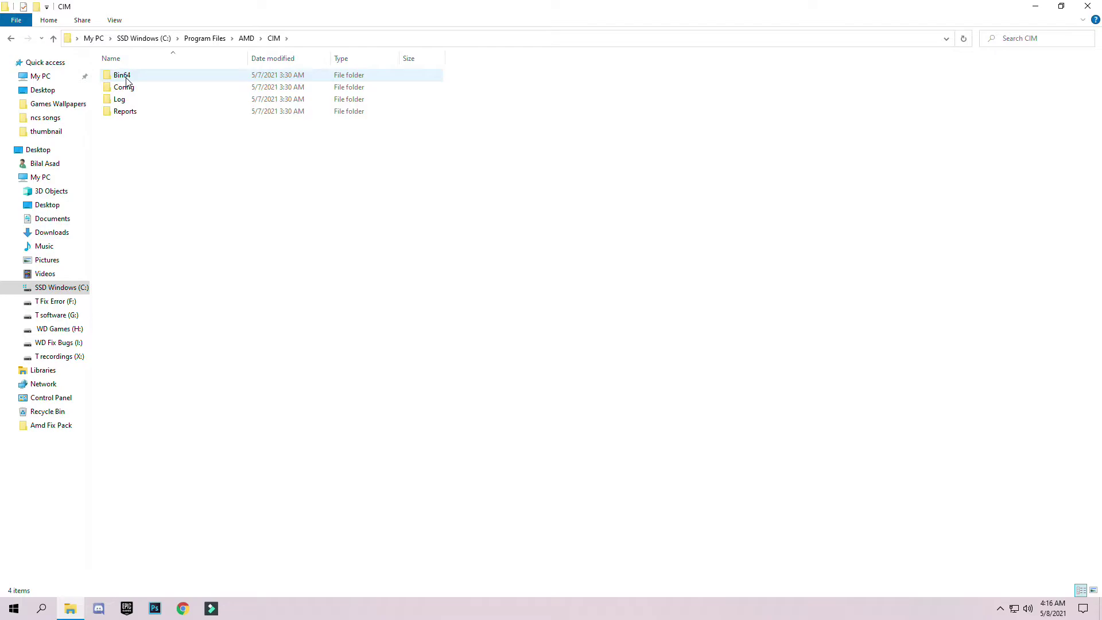
double_click(127, 80)
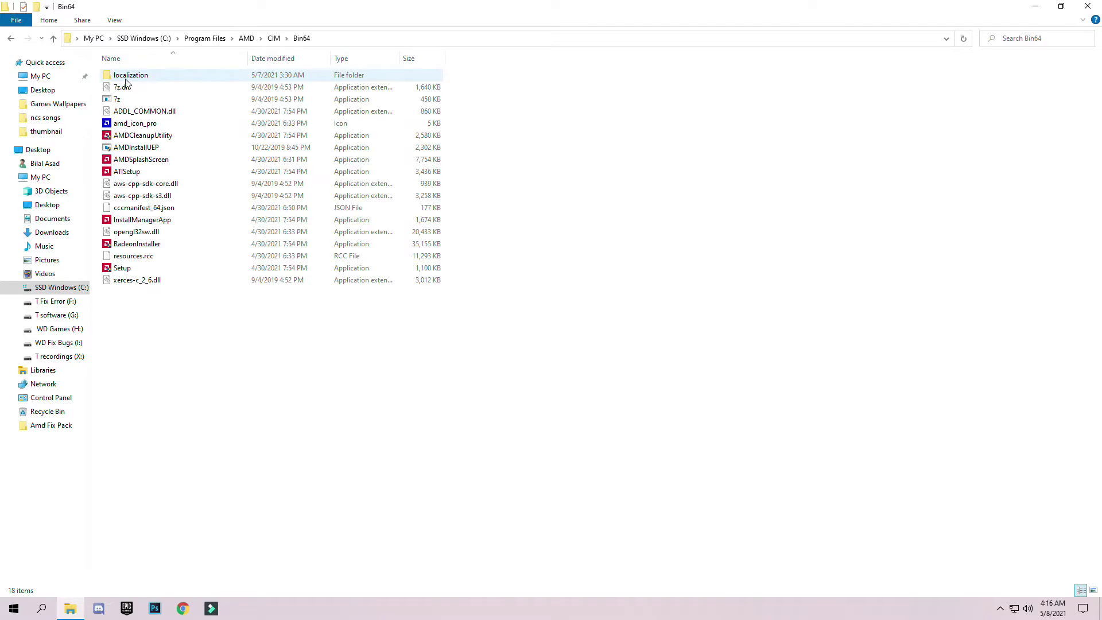
- Paste the files into Bin64, replacing existing copies with administrator permission, then close the window
right_click(212, 383)
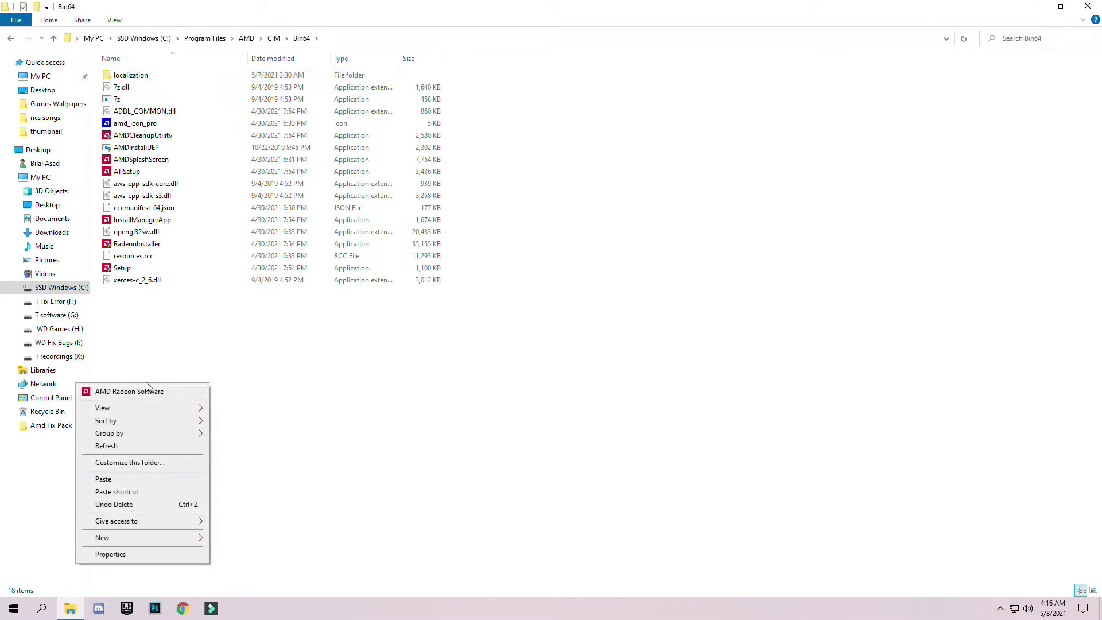
click(103, 479)
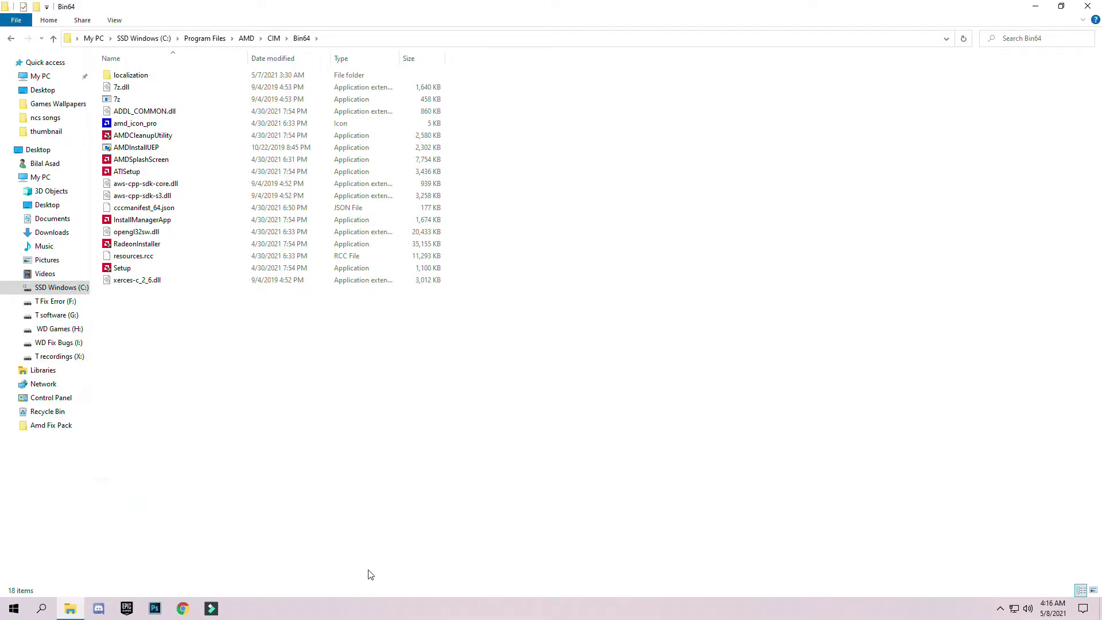
click(484, 216)
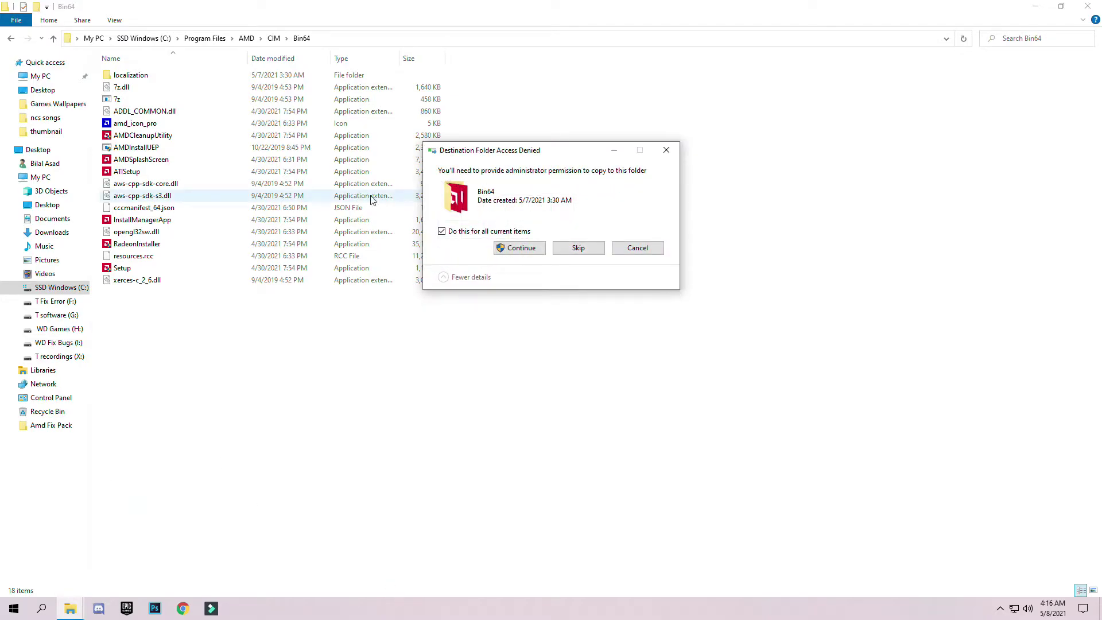
click(520, 248)
click(509, 230)
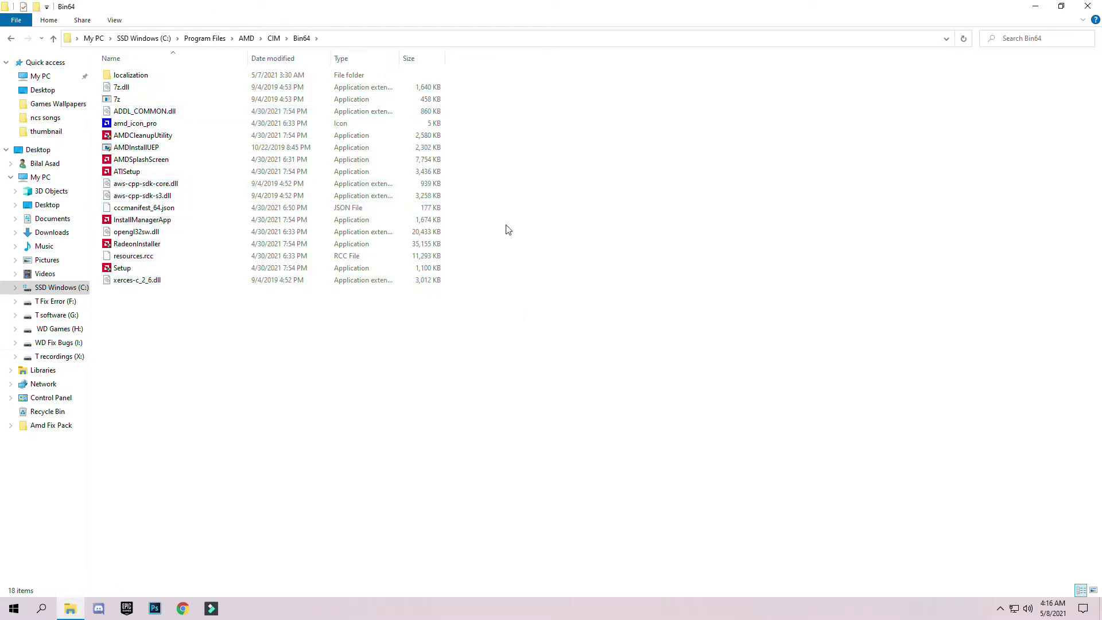
click(1088, 6)
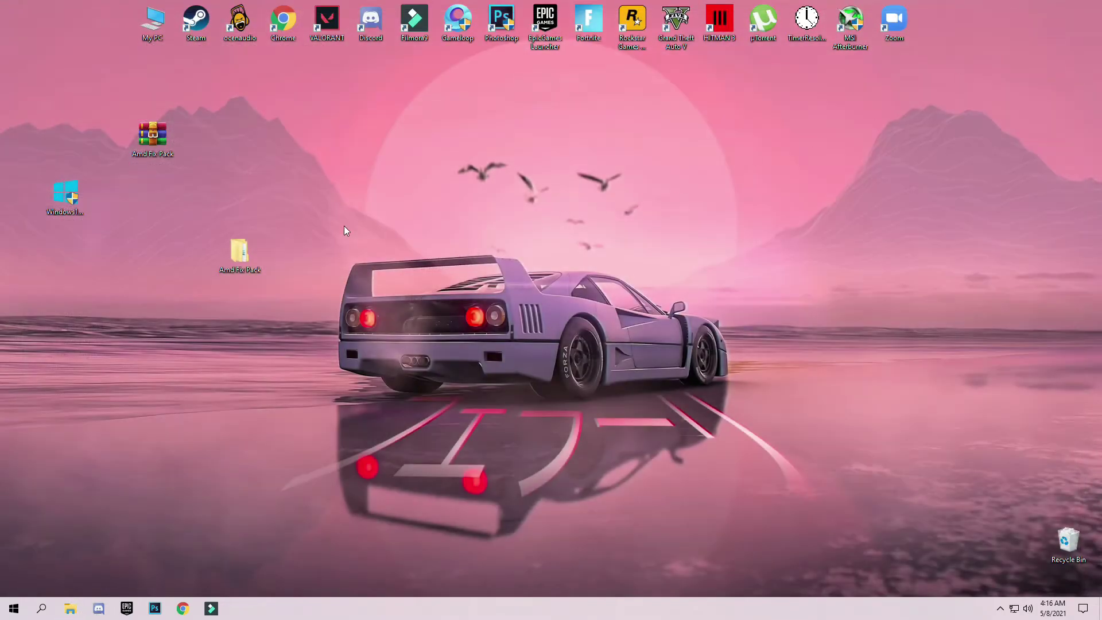
- Run dxcpl from Amd Fix Pack (3) as administrator and centre the DirectX Properties window
double_click(240, 255)
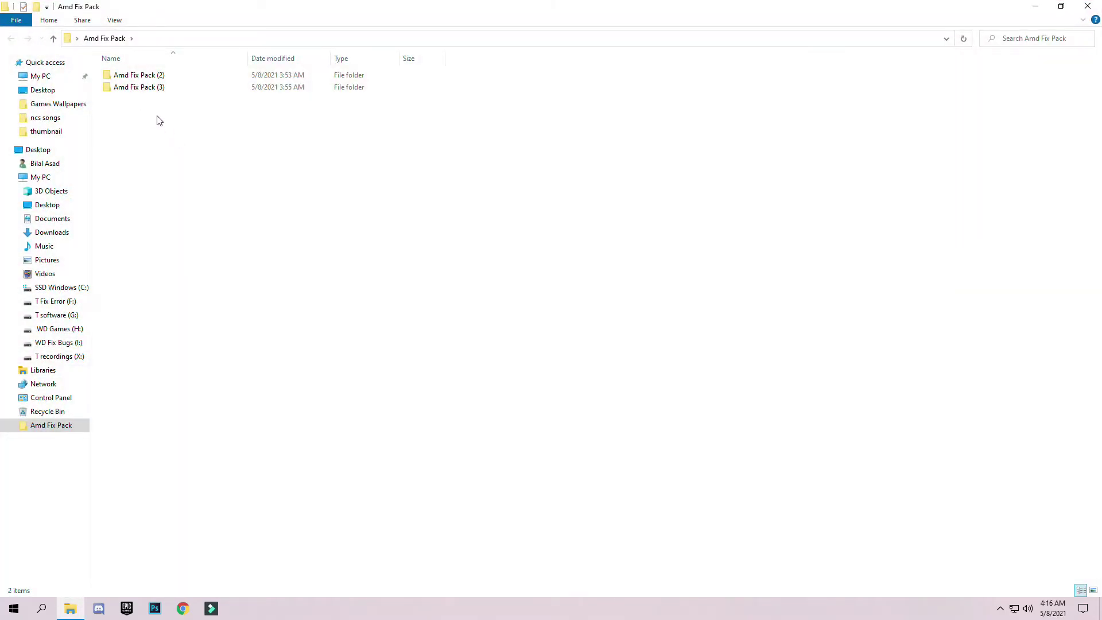
double_click(145, 89)
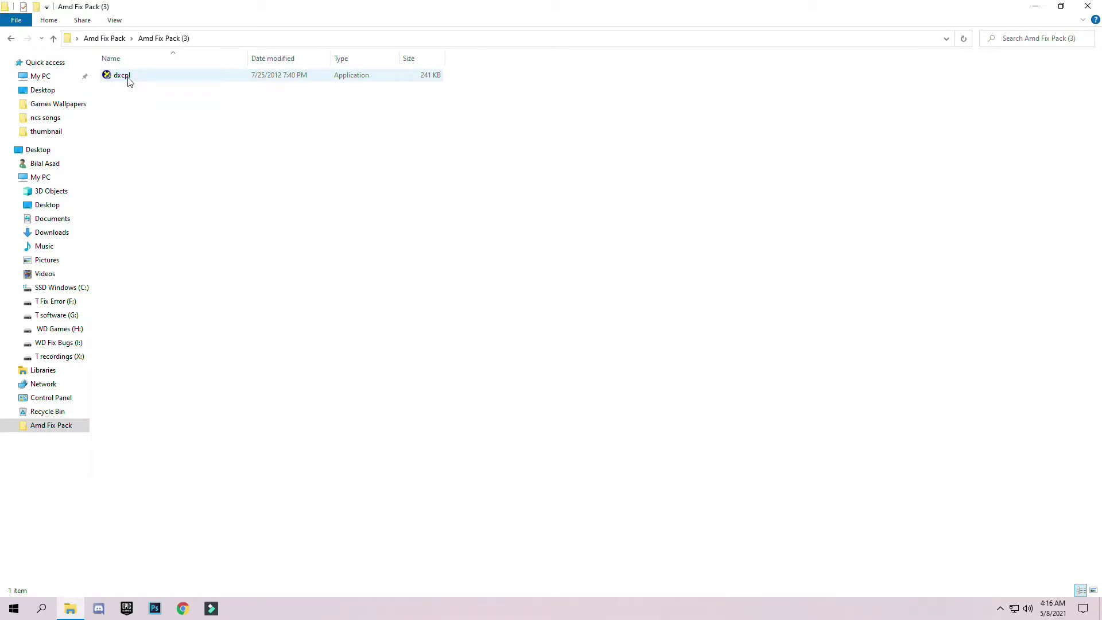
right_click(126, 81)
click(51, 101)
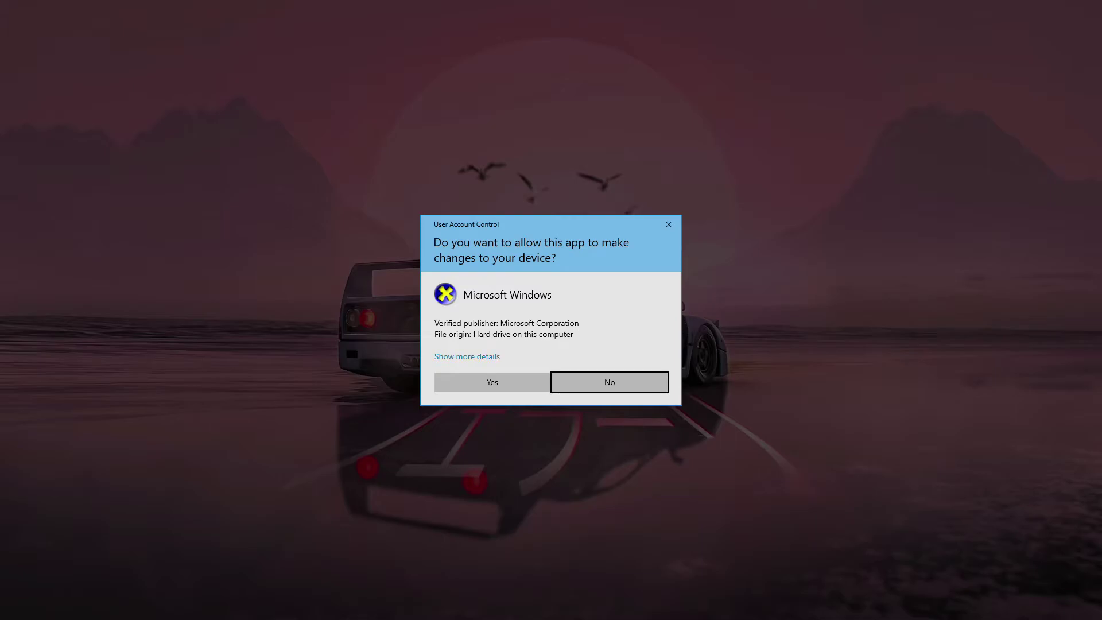
click(514, 382)
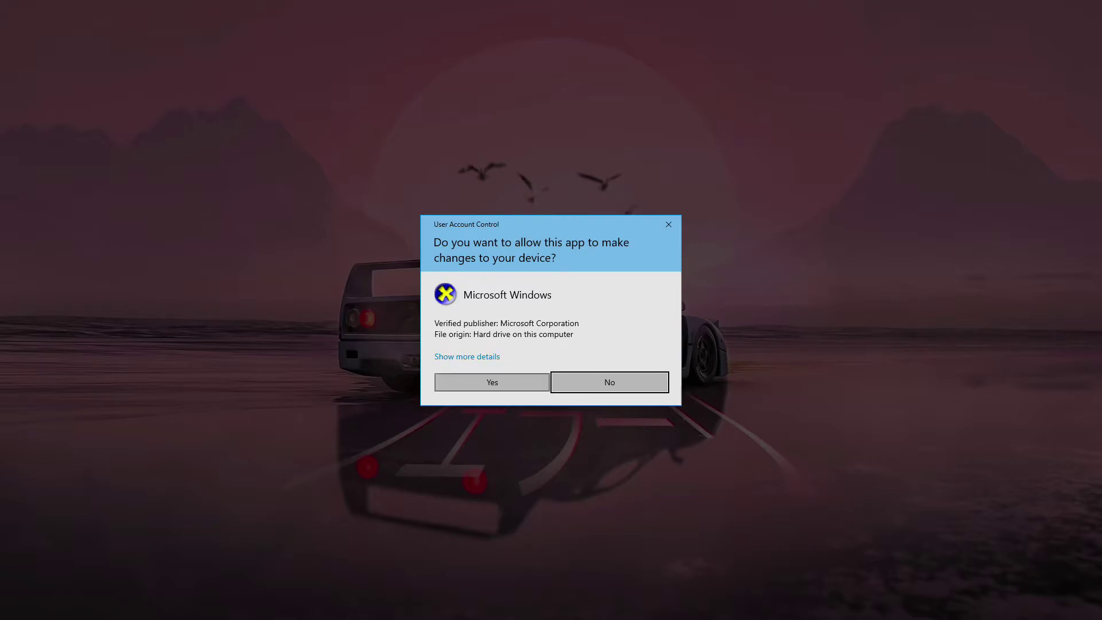
drag(138, 51, 533, 91)
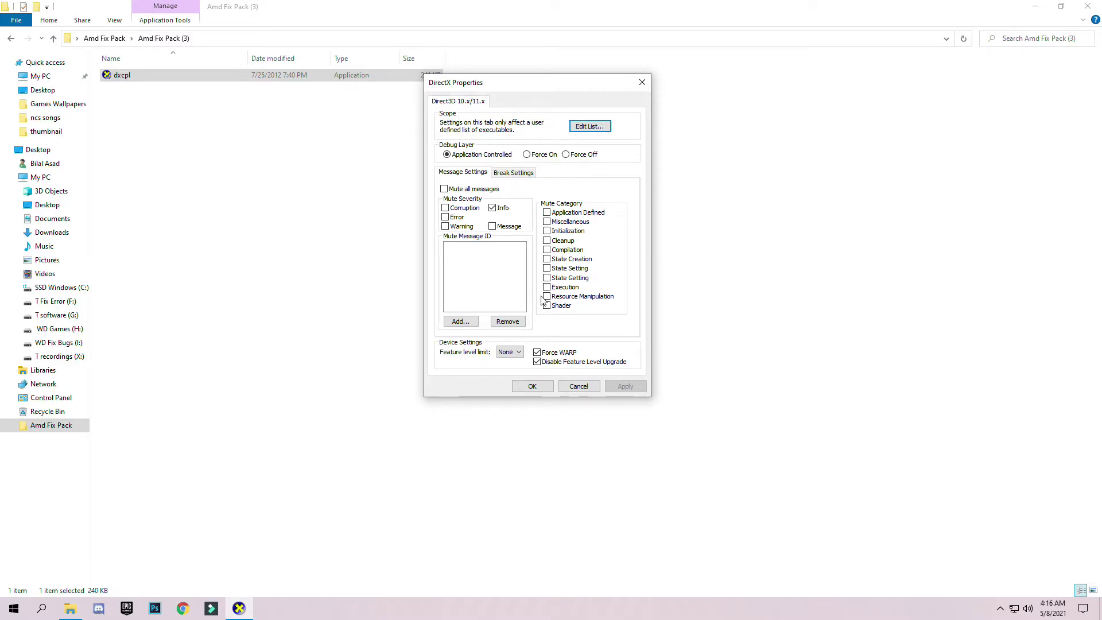
- Via Edit List, browse to C:\Program Files\AMD\CNext\CNext and add RadeonSoftware.exe
click(584, 125)
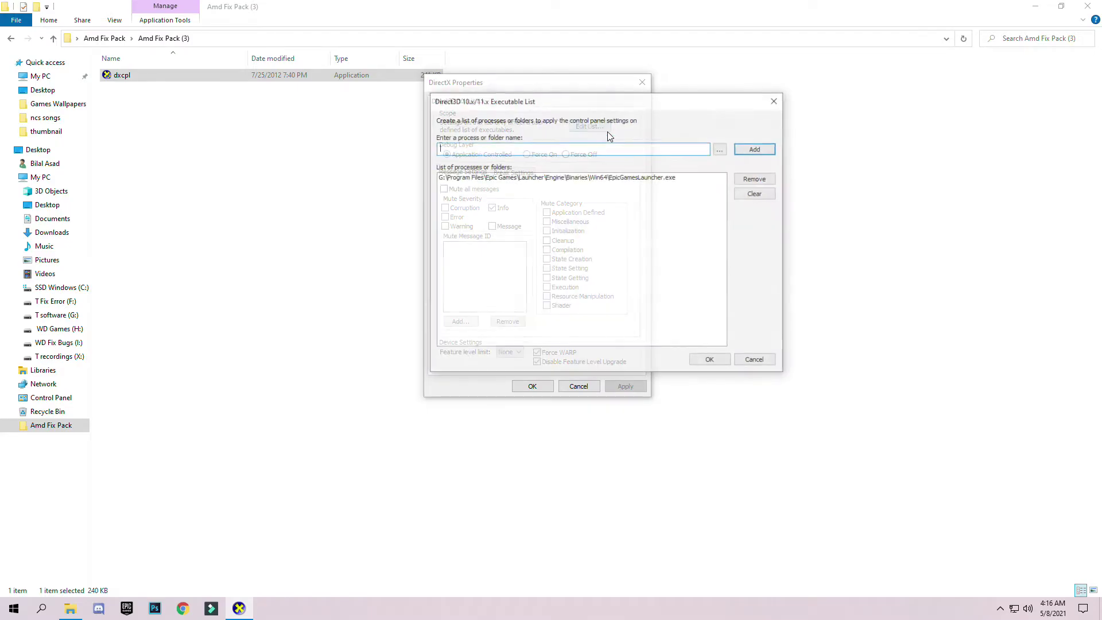
click(725, 151)
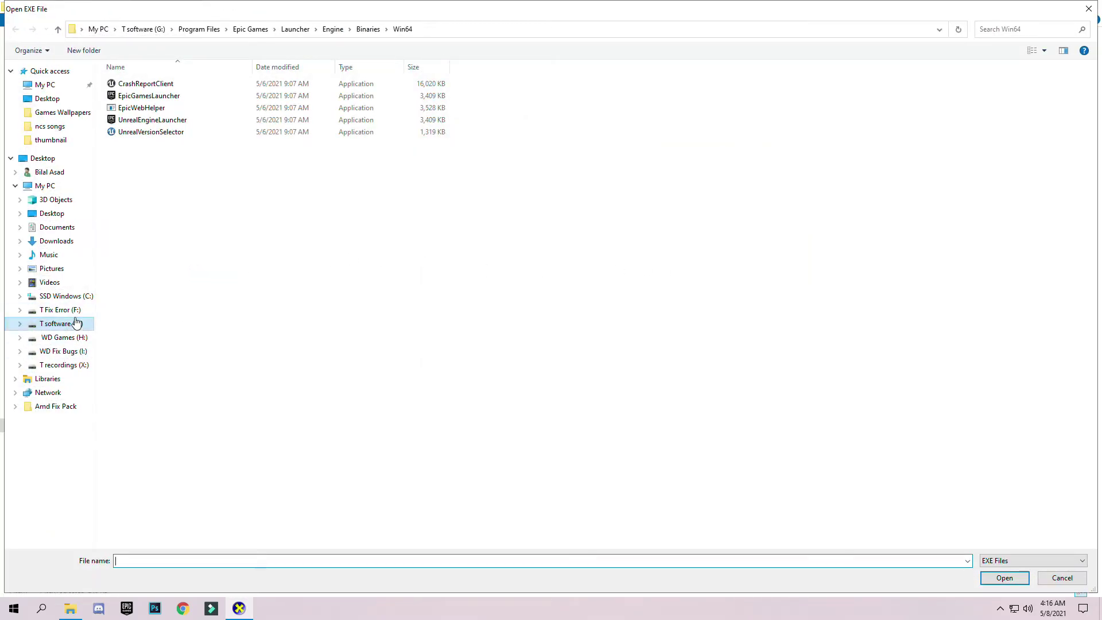
click(82, 301)
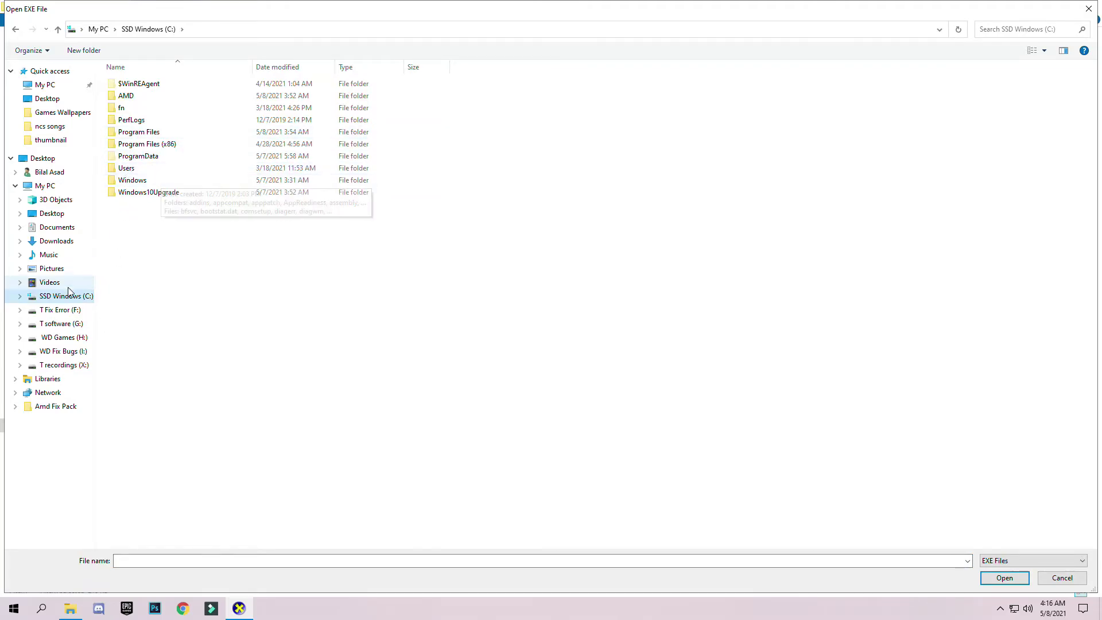
double_click(143, 133)
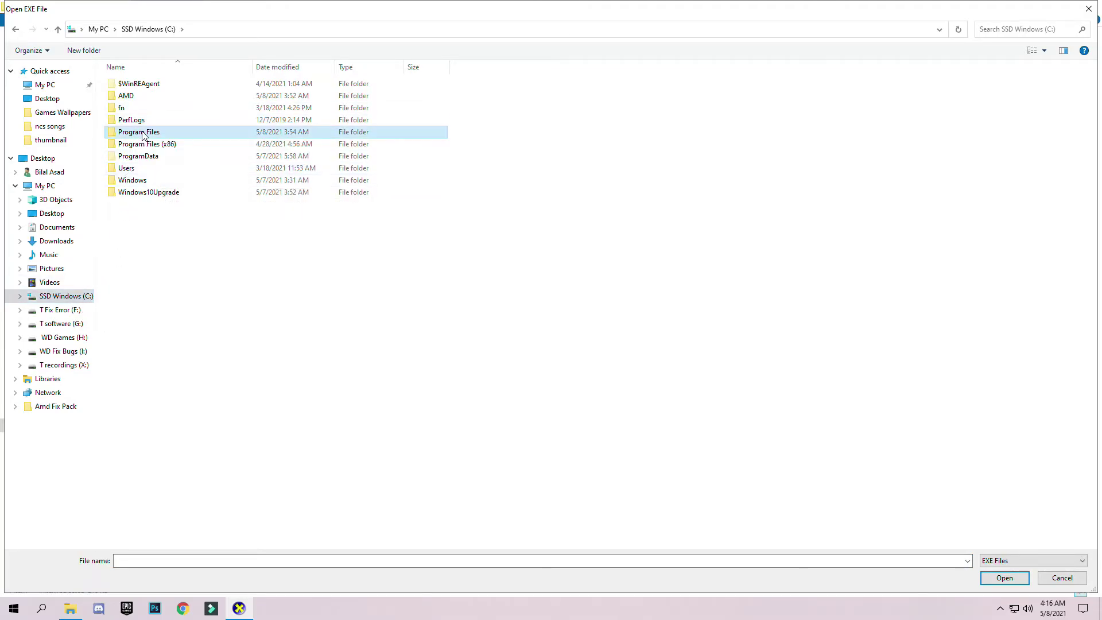
double_click(147, 84)
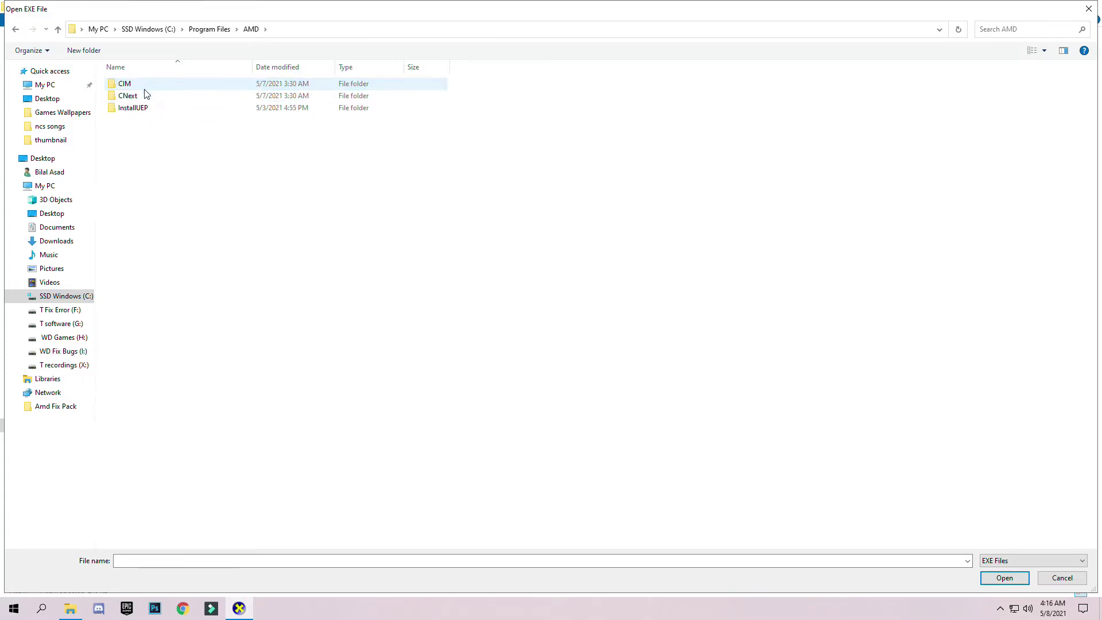
double_click(140, 97)
double_click(150, 86)
key(alt+Left)
double_click(148, 98)
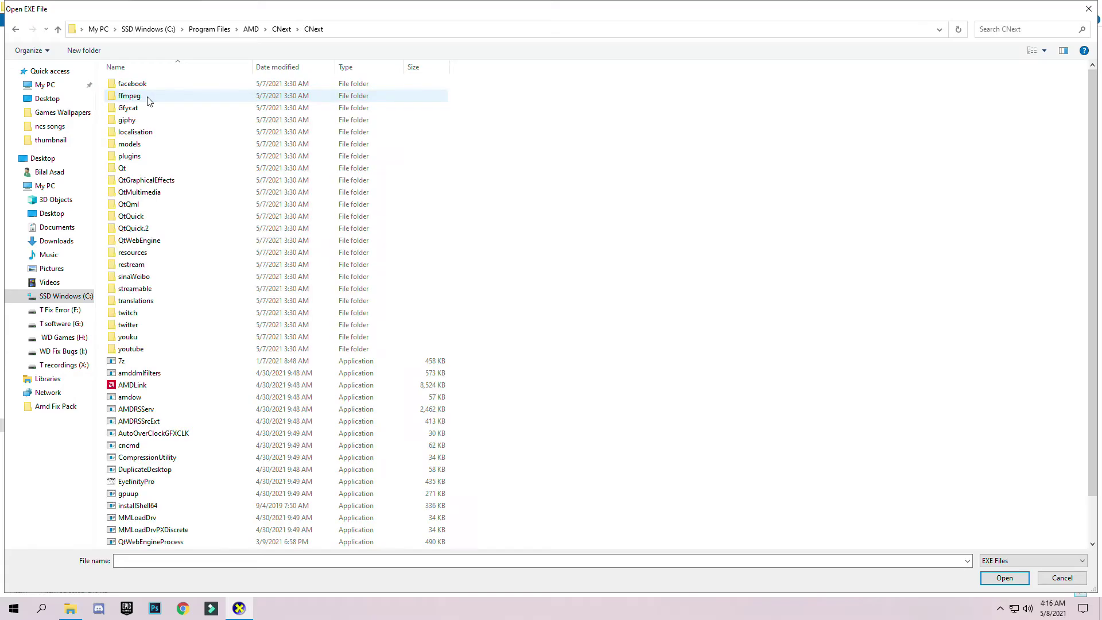
scroll(149, 276, down, 1)
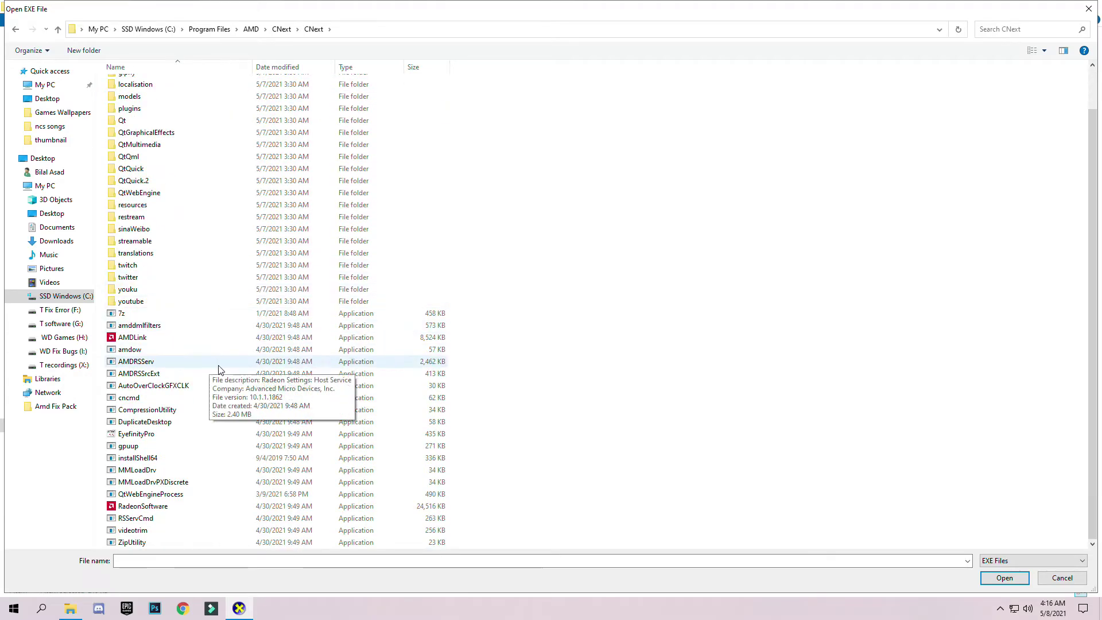
click(179, 506)
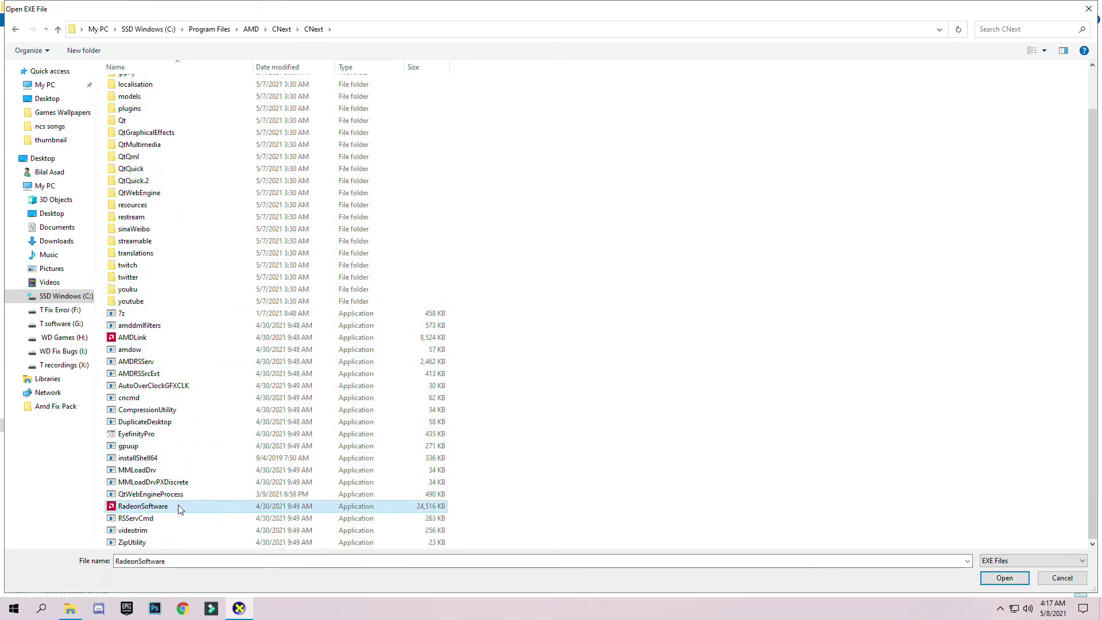
click(994, 580)
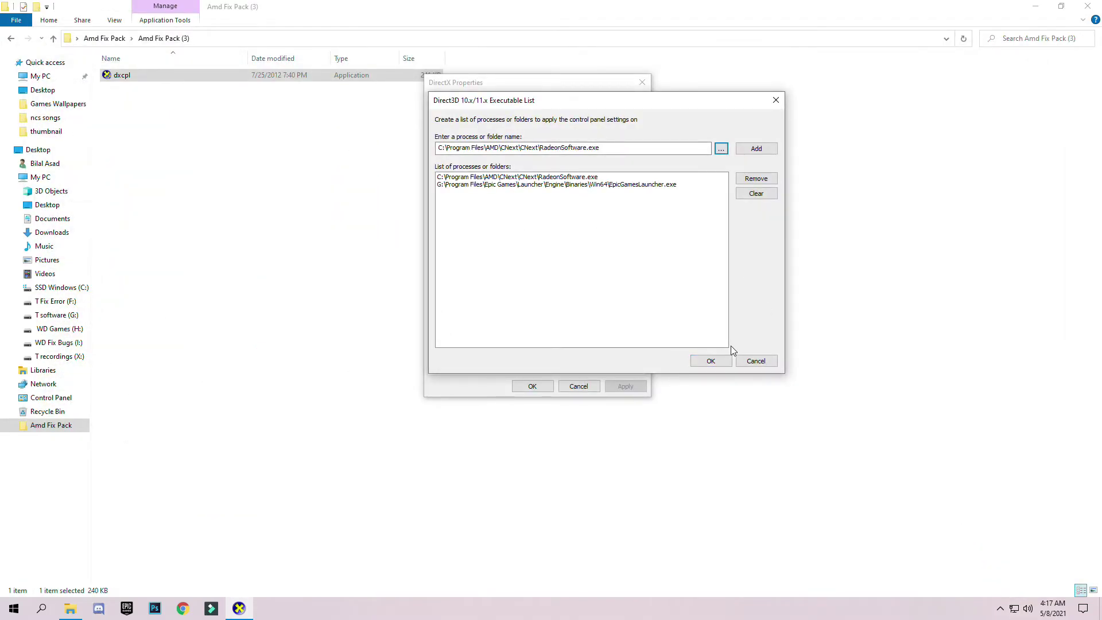
- Accept the executable list, apply Force WARP and Disable Feature Level Upgrade, and close DirectX Properties
key(Tab)
click(718, 364)
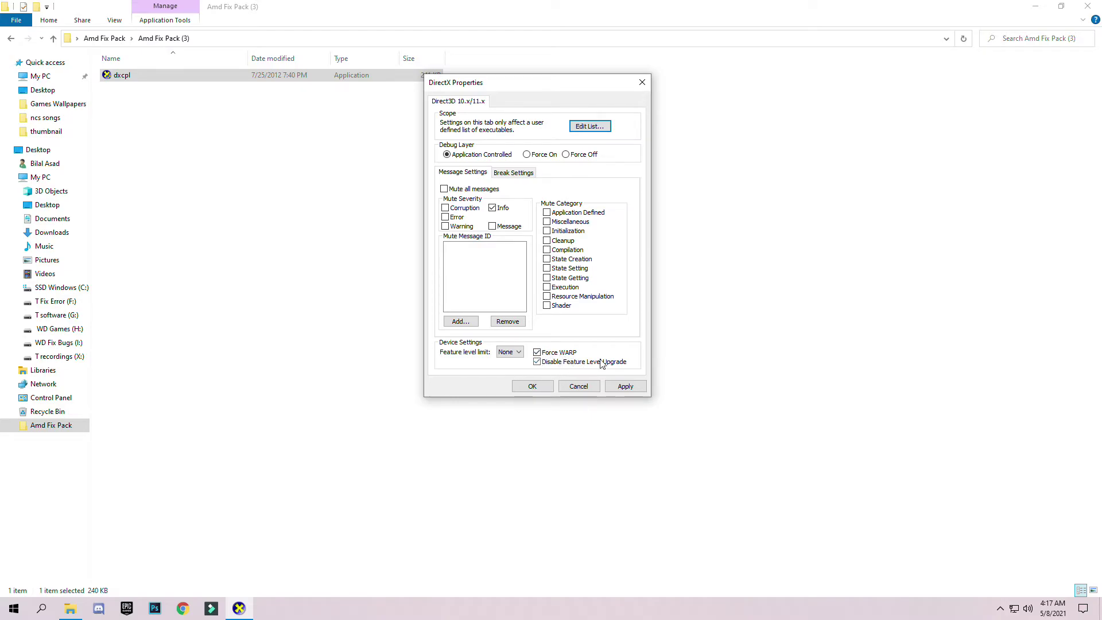
click(623, 387)
click(531, 386)
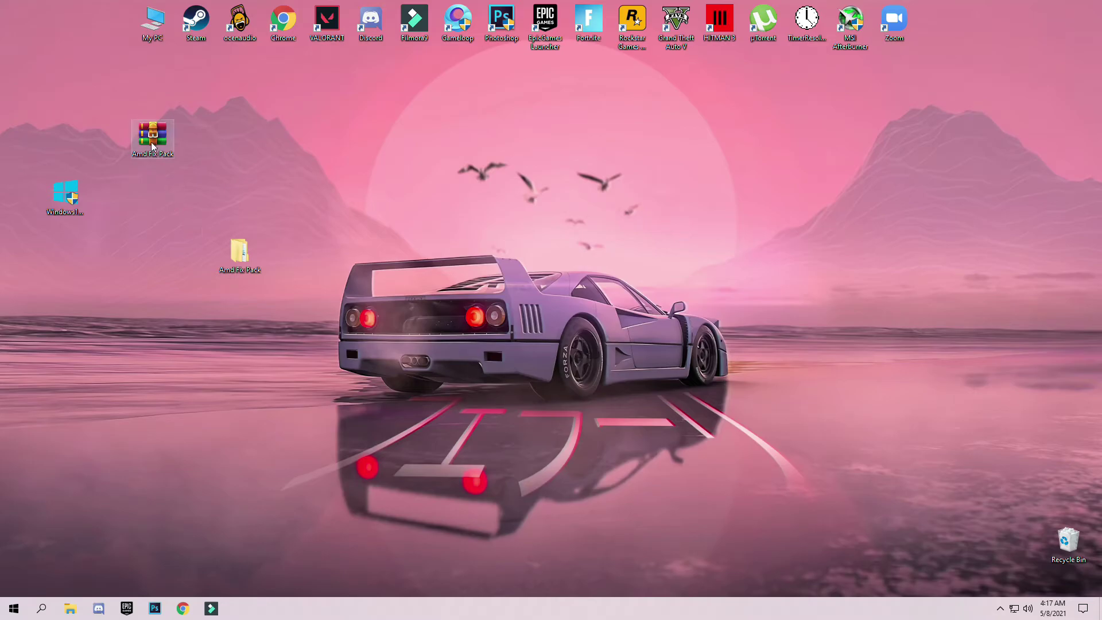
- Arrange the Amd Fix Pack archive and folder icons side by side on the desktop
drag(153, 139, 239, 193)
drag(306, 133, 212, 318)
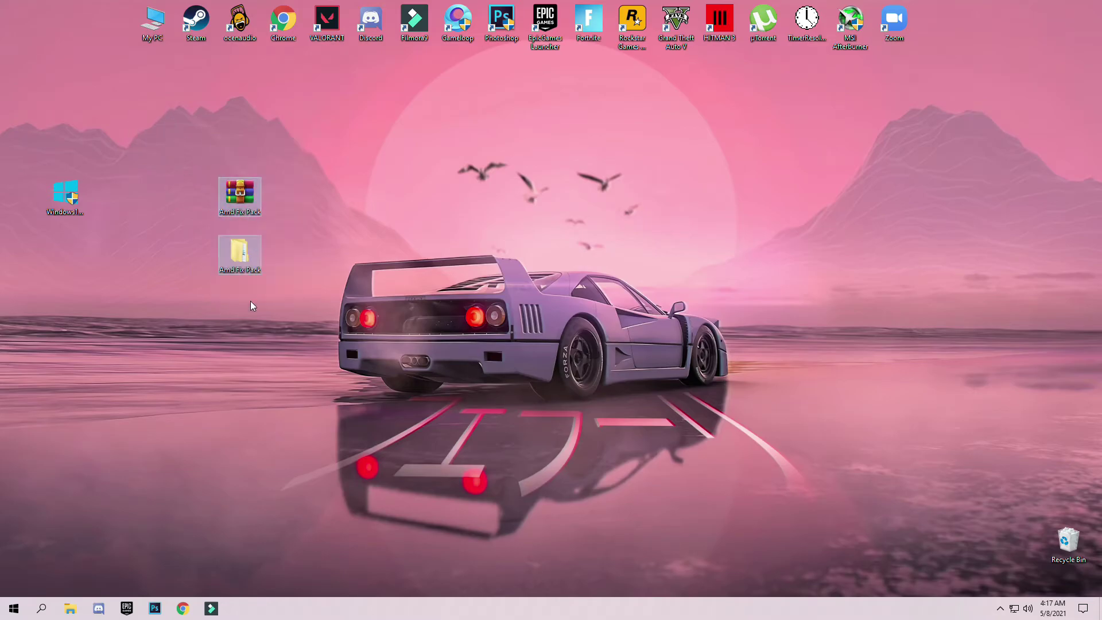
mouse_move(307, 168)
mouse_down()
mouse_move(197, 256)
mouse_move(205, 315)
mouse_move(304, 167)
mouse_up()
drag(273, 119, 193, 229)
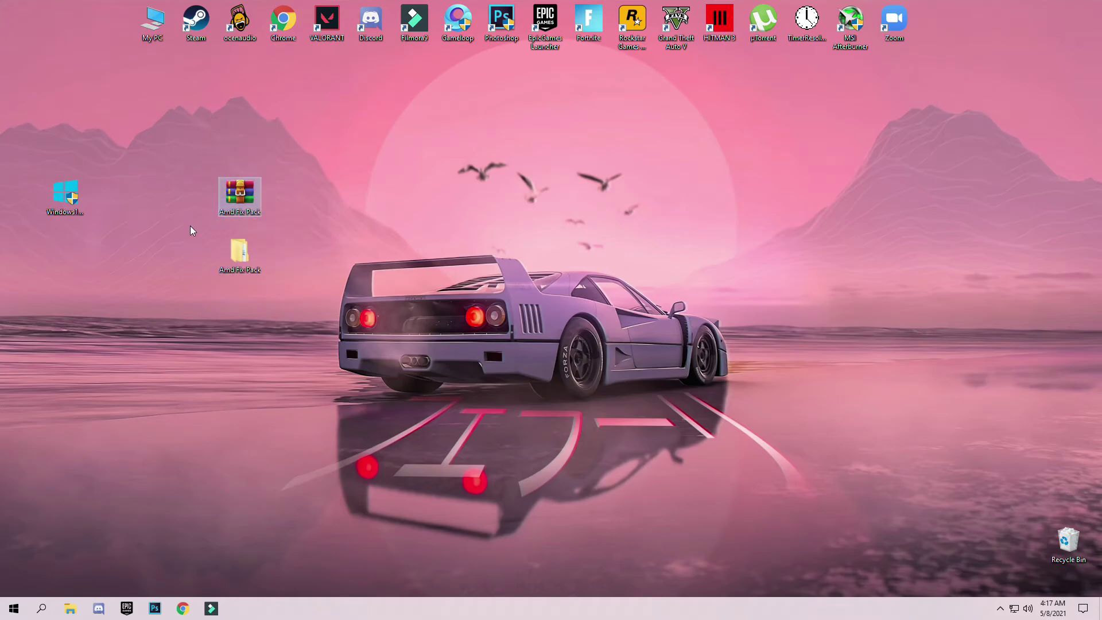
click(193, 230)
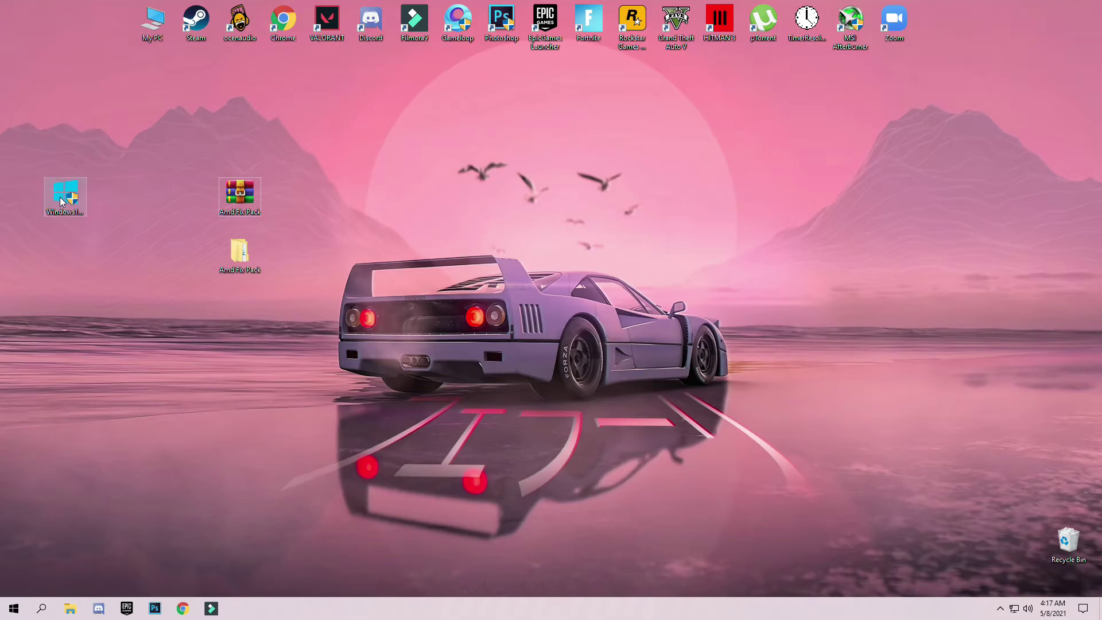
- Move the Windows 10 Update Assistant icon lower and allow it to run
drag(113, 143, 63, 243)
drag(17, 264, 17, 265)
drag(88, 135, 57, 233)
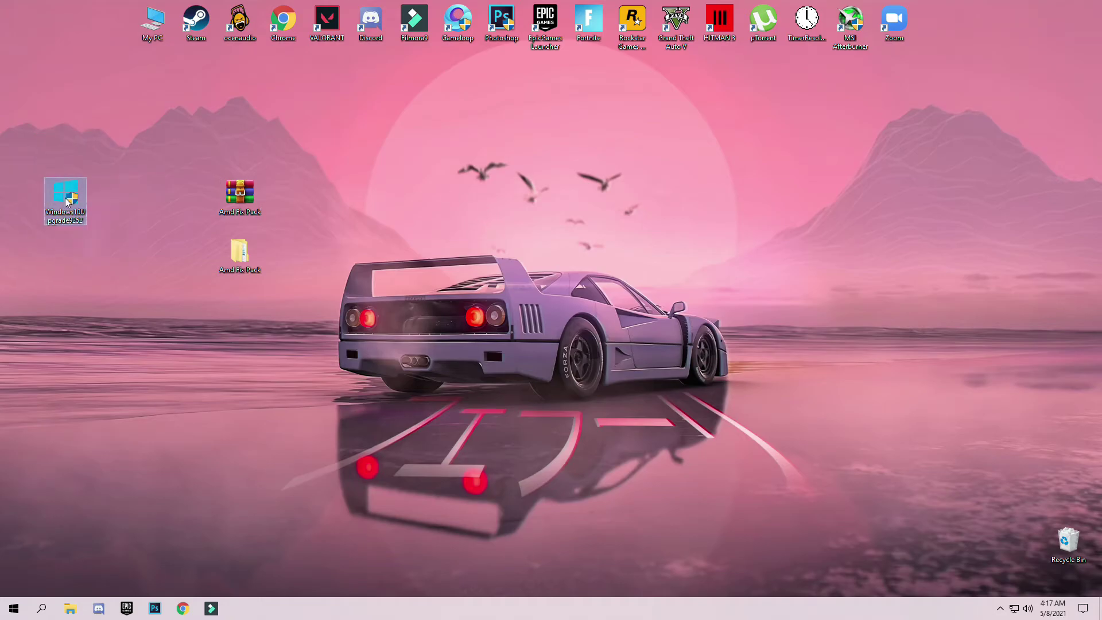
drag(64, 197, 106, 314)
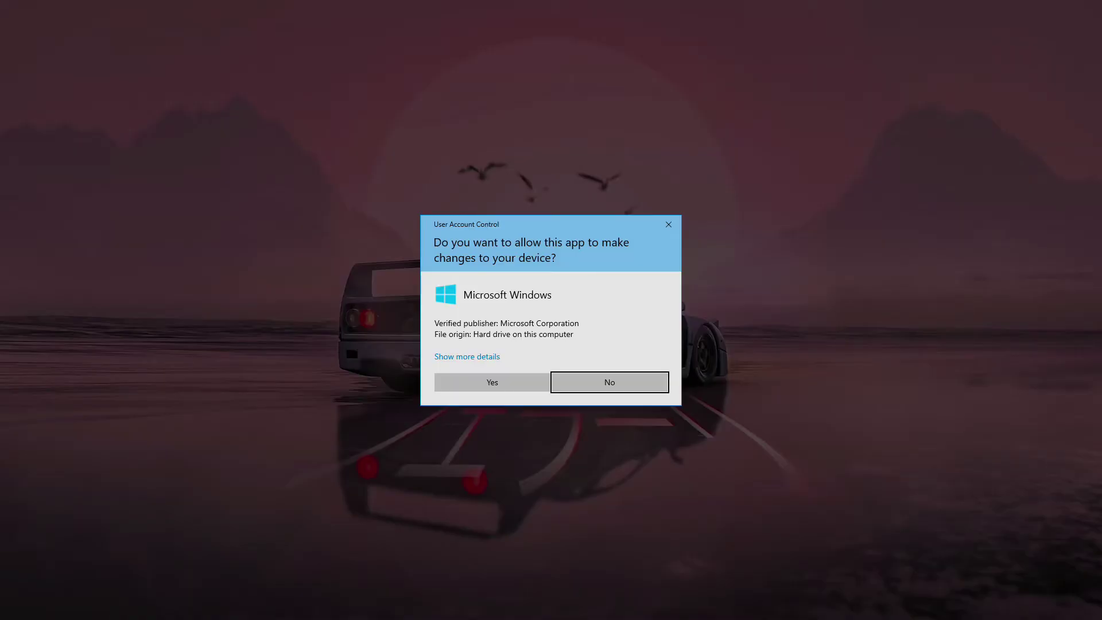
click(492, 381)
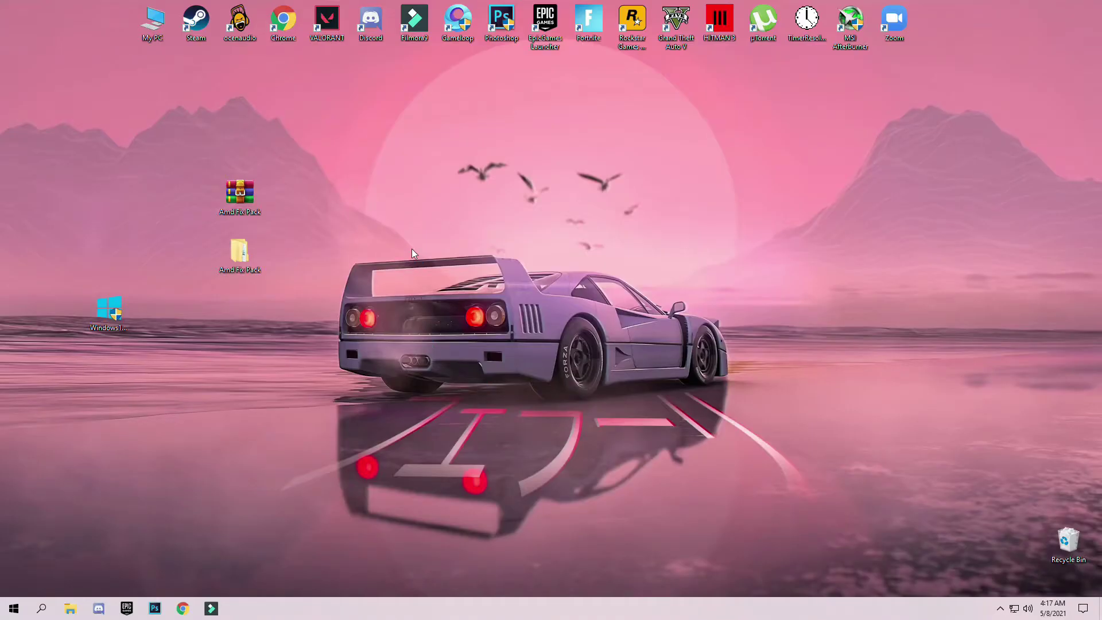